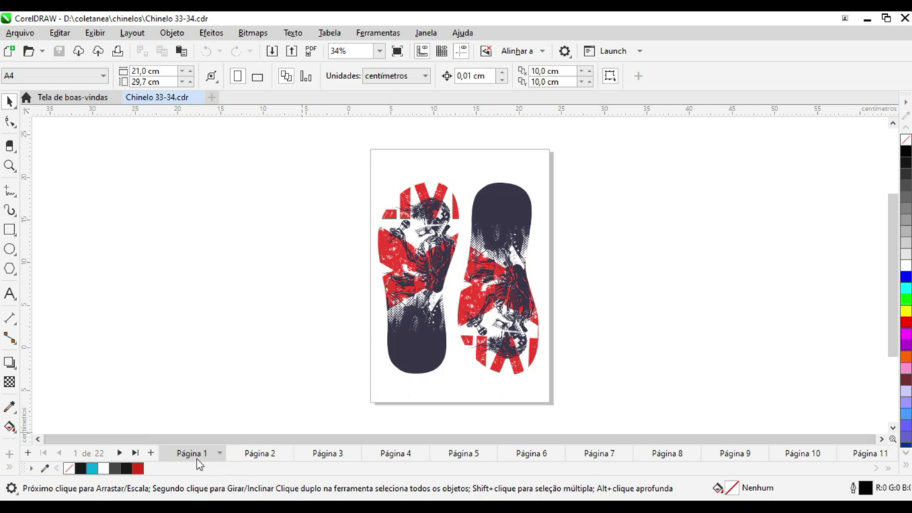
Step: Look through the slipper designs on pages 2 to 10 of Chinelo 33-34.cdr
{"action": "left_click", "coordinate": [279, 454]}
{"action": "left_click", "coordinate": [317, 456]}
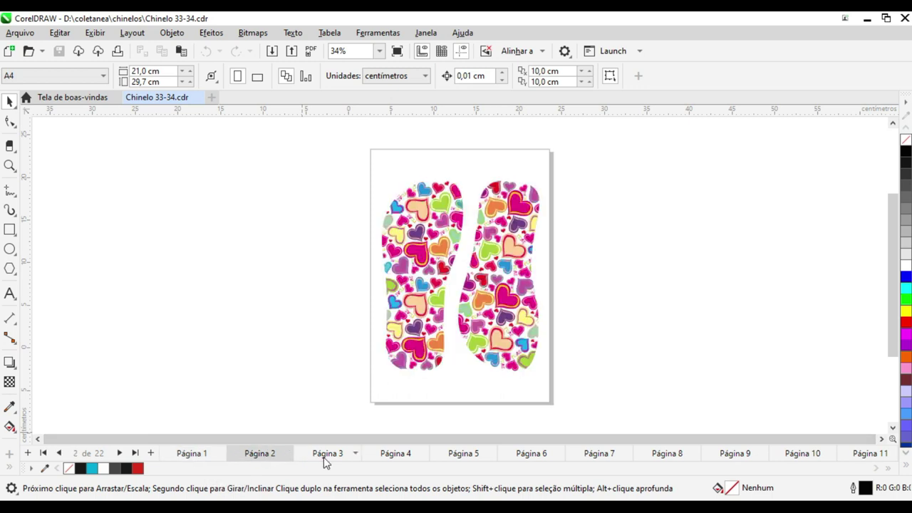
{"action": "left_click", "coordinate": [388, 456]}
{"action": "left_click", "coordinate": [459, 456]}
{"action": "left_click", "coordinate": [535, 456]}
{"action": "left_click", "coordinate": [597, 456]}
{"action": "left_click", "coordinate": [669, 455]}
{"action": "left_click", "coordinate": [737, 454]}
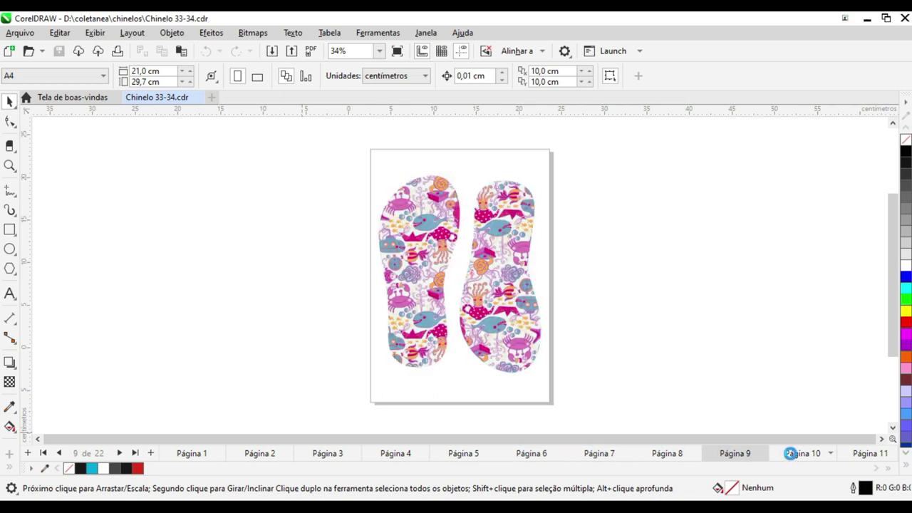
{"action": "left_click", "coordinate": [791, 453]}
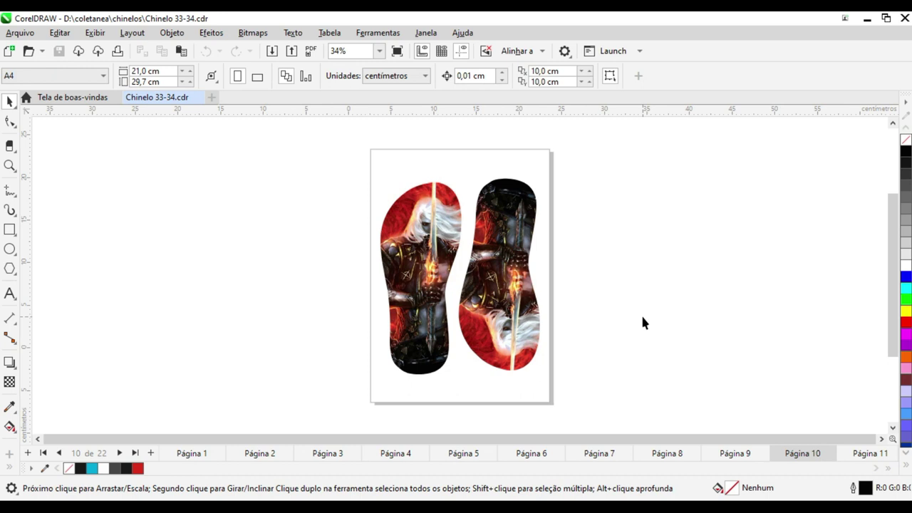
Step: Open the Páginas and Exportar dockers beside the drawing
{"action": "left_click", "coordinate": [426, 32]}
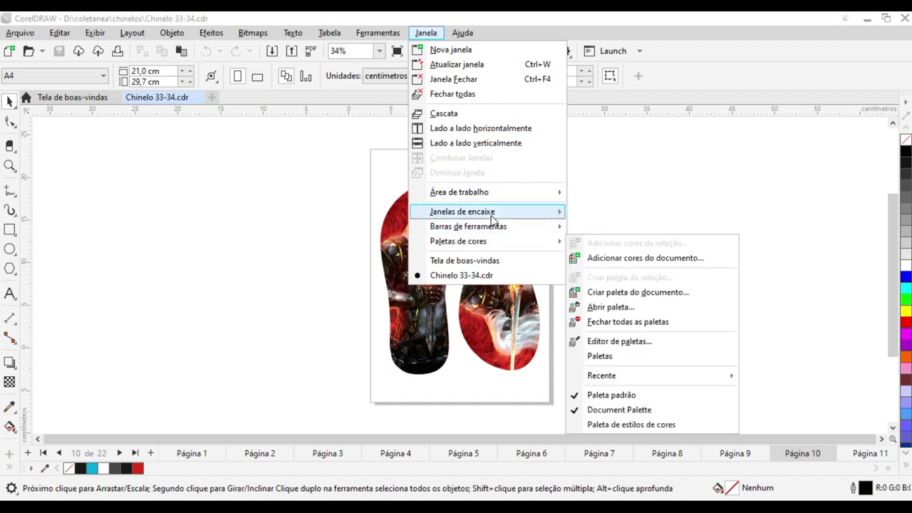
{"action": "mouse_move", "coordinate": [491, 215]}
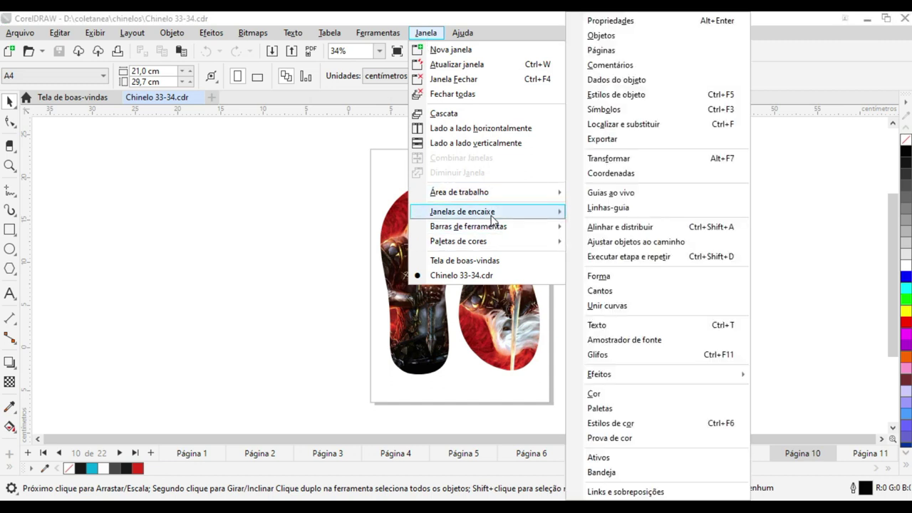
{"action": "left_click", "coordinate": [608, 51]}
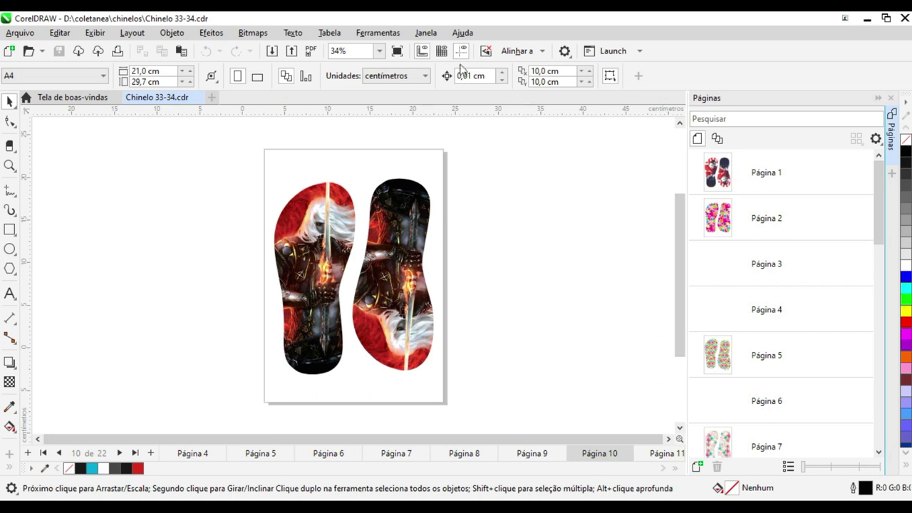
{"action": "left_click", "coordinate": [424, 35]}
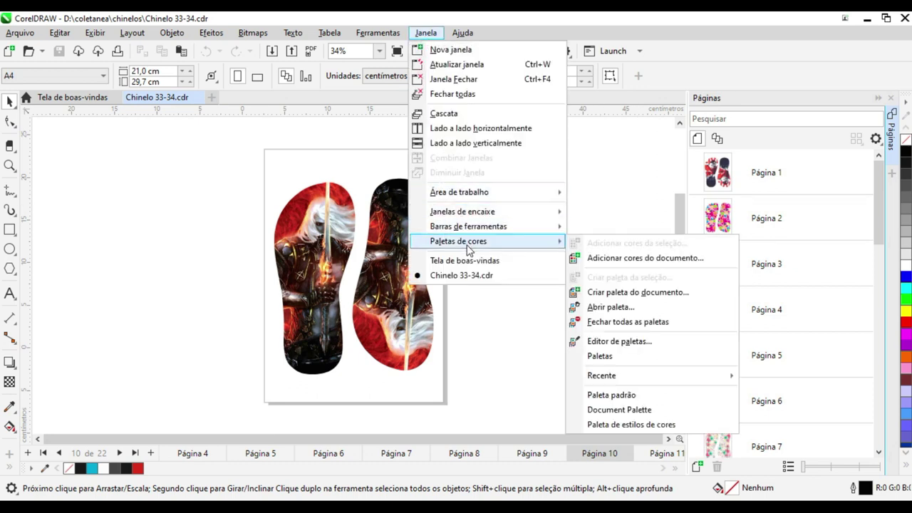
{"action": "mouse_move", "coordinate": [472, 212]}
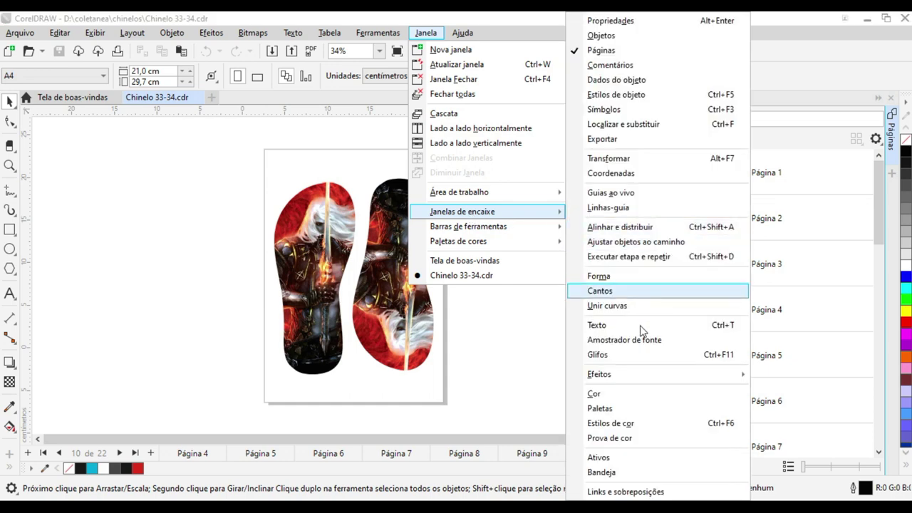
{"action": "left_click", "coordinate": [617, 142]}
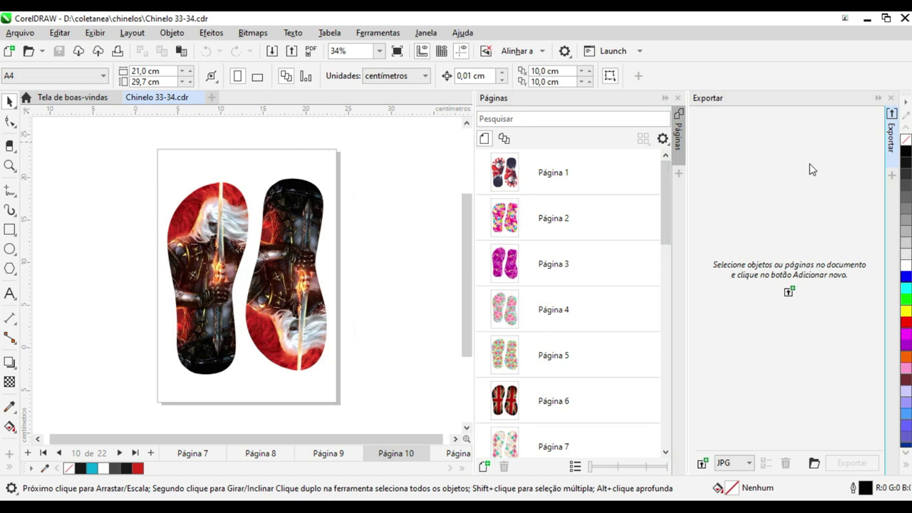
Step: View all document pages as a thumbnail grid in the Páginas docker and return to the list view
{"action": "left_click_drag", "start_coordinate": [664, 198], "coordinate": [663, 162]}
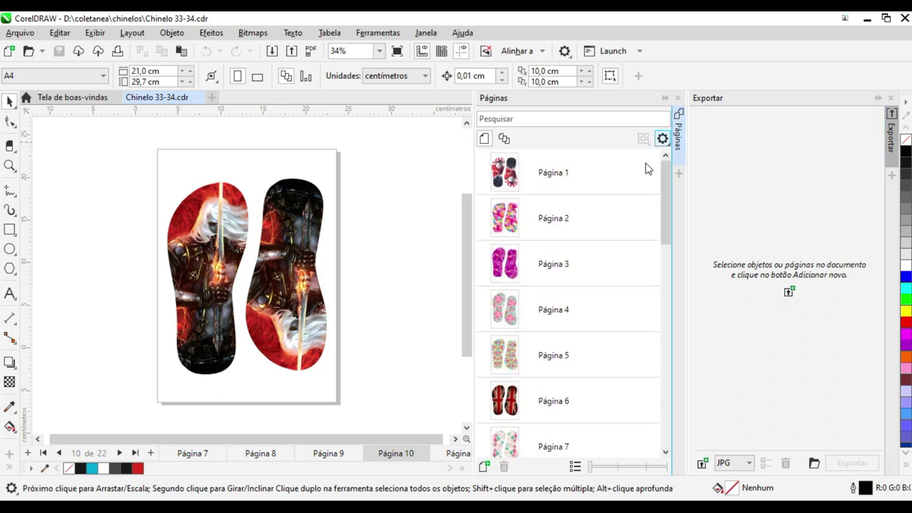
{"action": "left_click", "coordinate": [575, 467]}
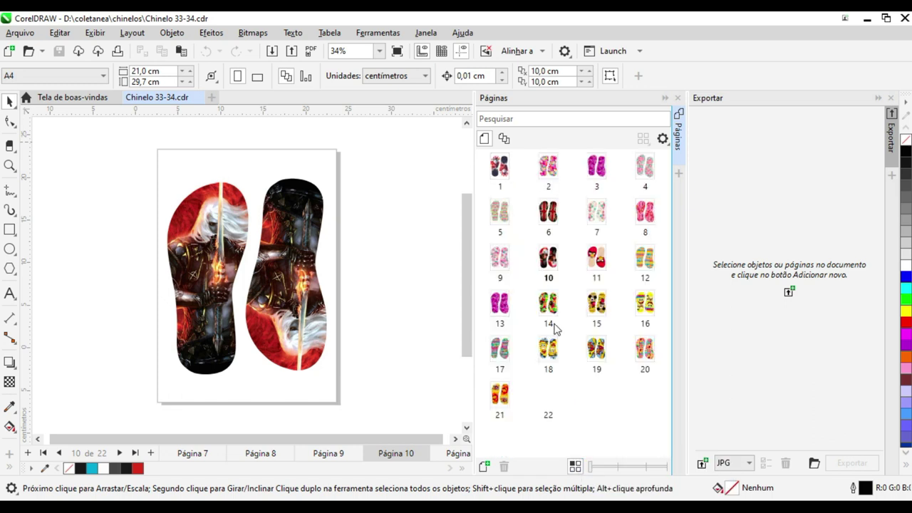
{"action": "left_click", "coordinate": [575, 468]}
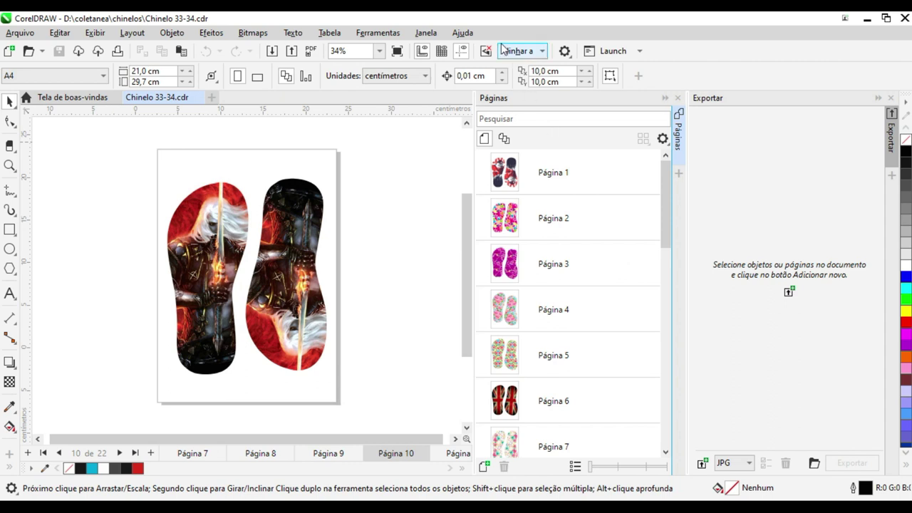
Step: Check the installed program version in the Sobre CorelDRAW information and close it
{"action": "left_click", "coordinate": [471, 34]}
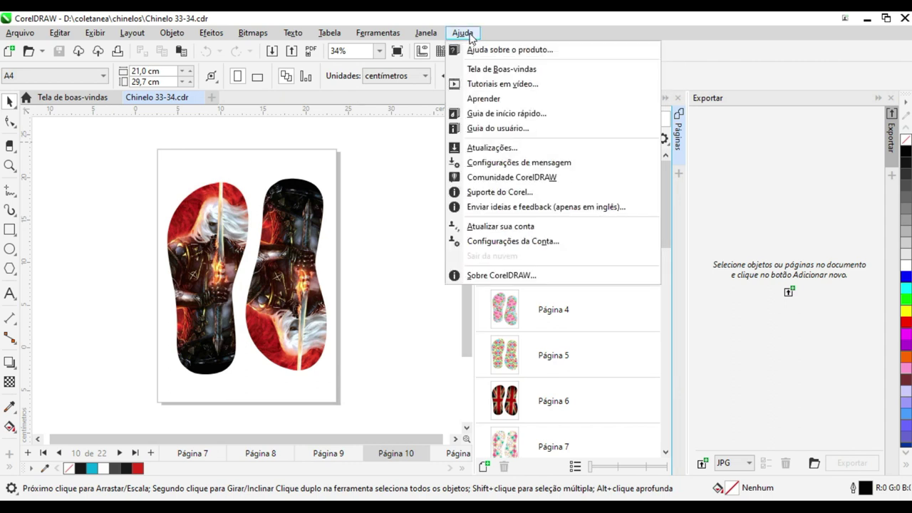
{"action": "left_click", "coordinate": [499, 275]}
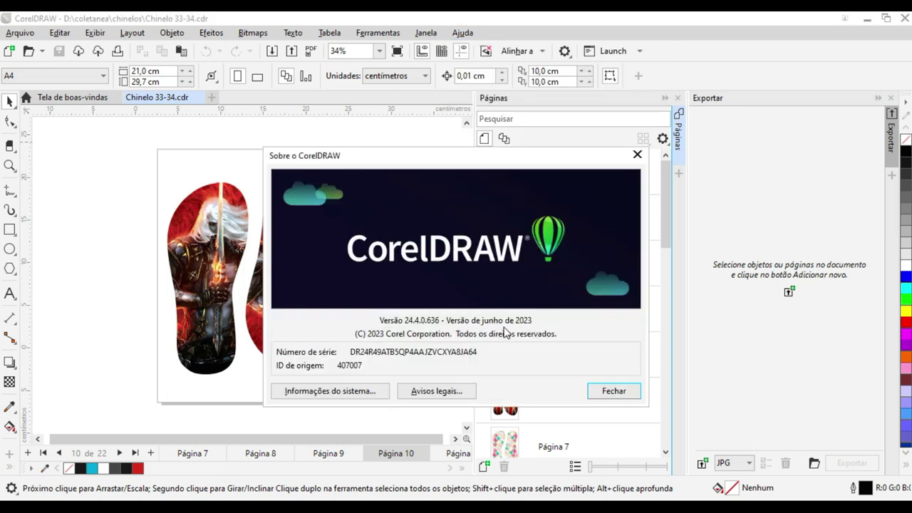
{"action": "left_click", "coordinate": [621, 394]}
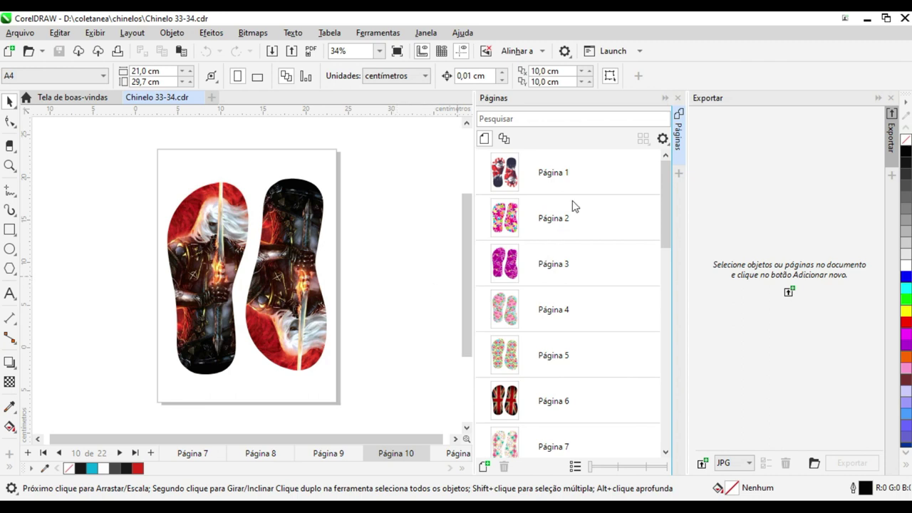
Step: Select all pages from Página 1 to Página 22 in the Páginas docker and set the export format to PDF
{"action": "left_click", "coordinate": [597, 183]}
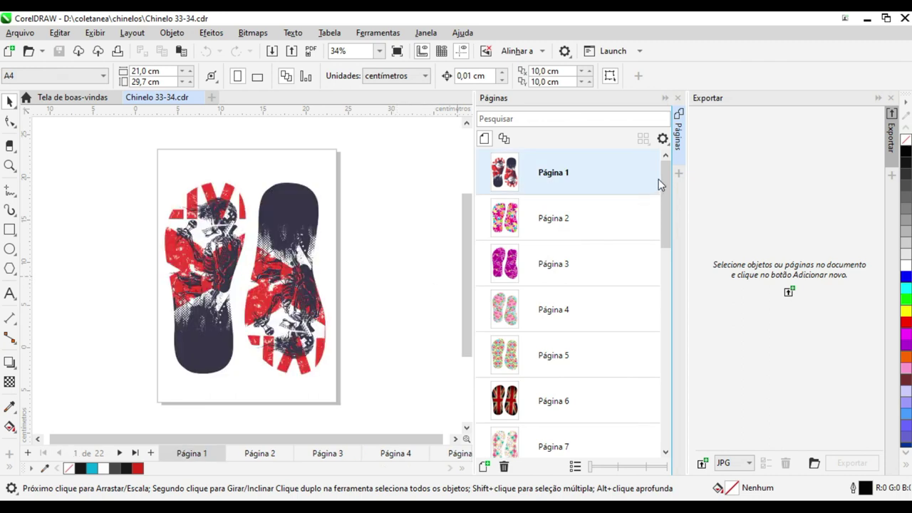
{"action": "left_click_drag", "start_coordinate": [662, 187], "coordinate": [659, 396]}
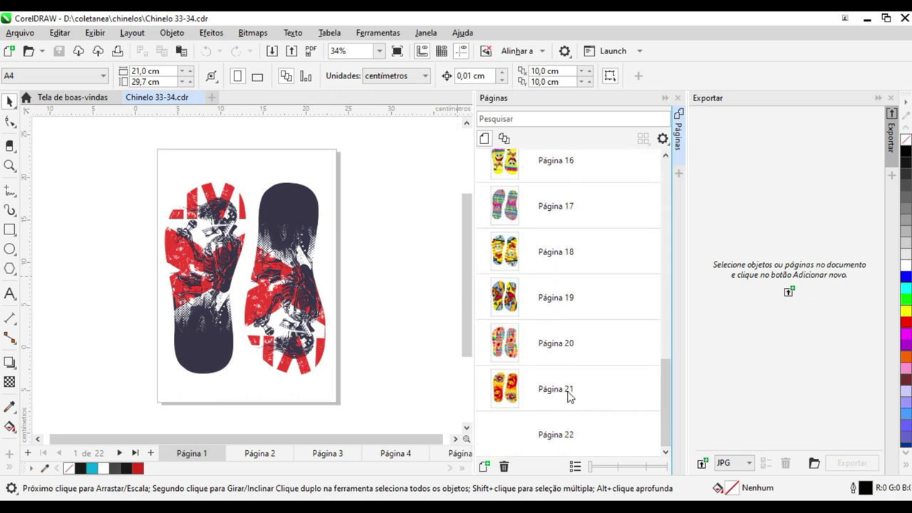
{"action": "left_click", "coordinate": [556, 434], "text": "shift"}
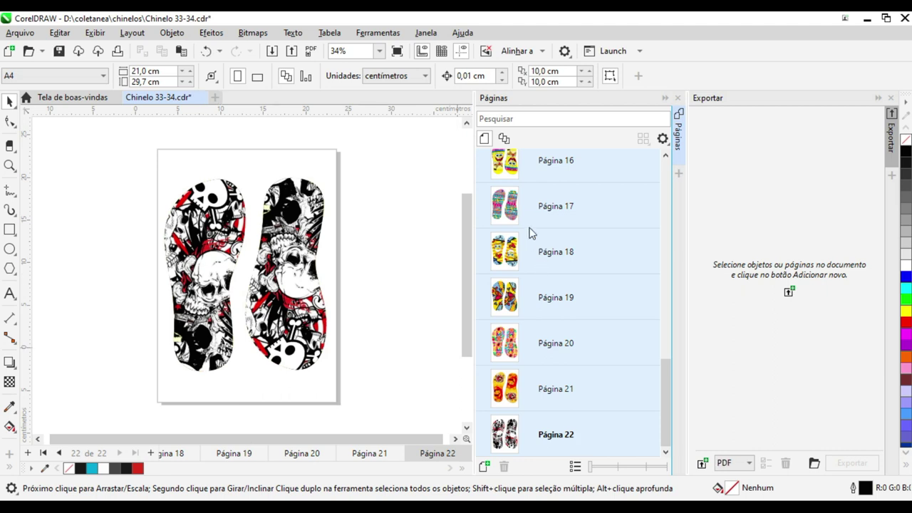
Step: Switch to the multipage view and add the designs of all pages to the export list
{"action": "left_click", "coordinate": [504, 139]}
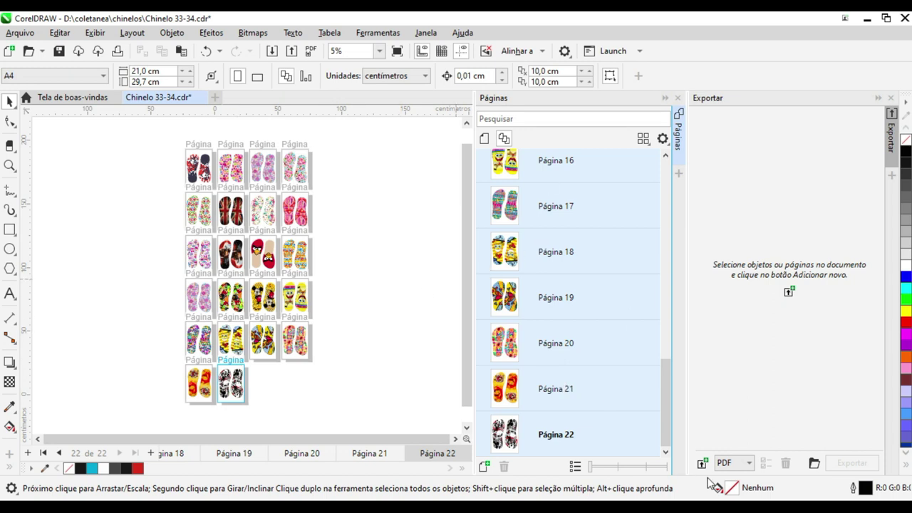
{"action": "key", "text": "ctrl+a"}
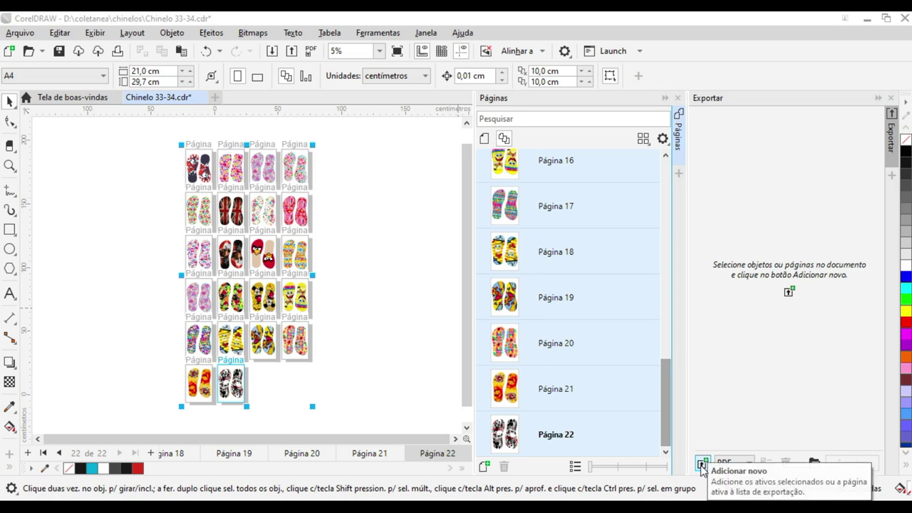
{"action": "left_click", "coordinate": [702, 464]}
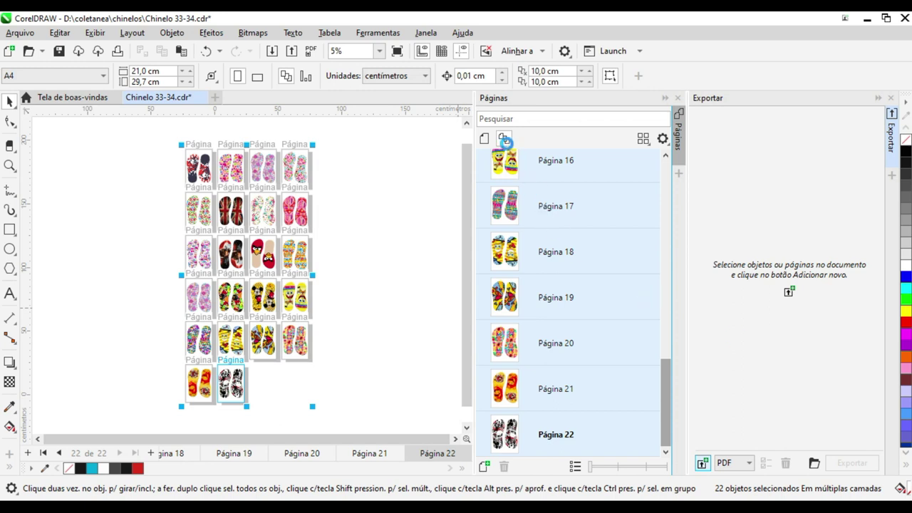
{"action": "left_click", "coordinate": [505, 139]}
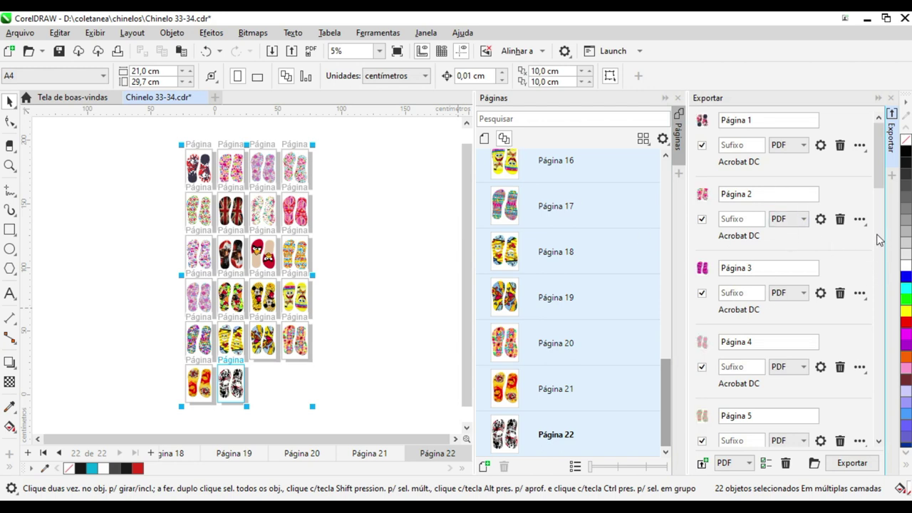
Step: Review the export list from Página 1 to Página 22, checking each entry's file name and format
{"action": "left_click_drag", "start_coordinate": [879, 182], "coordinate": [880, 285]}
{"action": "scroll", "coordinate": [879, 285], "scroll_direction": "down", "scroll_amount": 5}
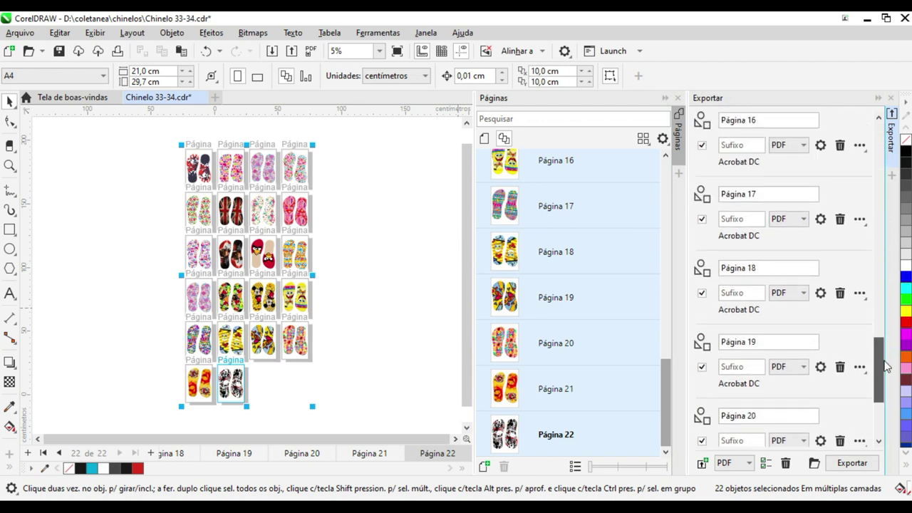
{"action": "scroll", "coordinate": [888, 222], "scroll_direction": "up", "scroll_amount": 15}
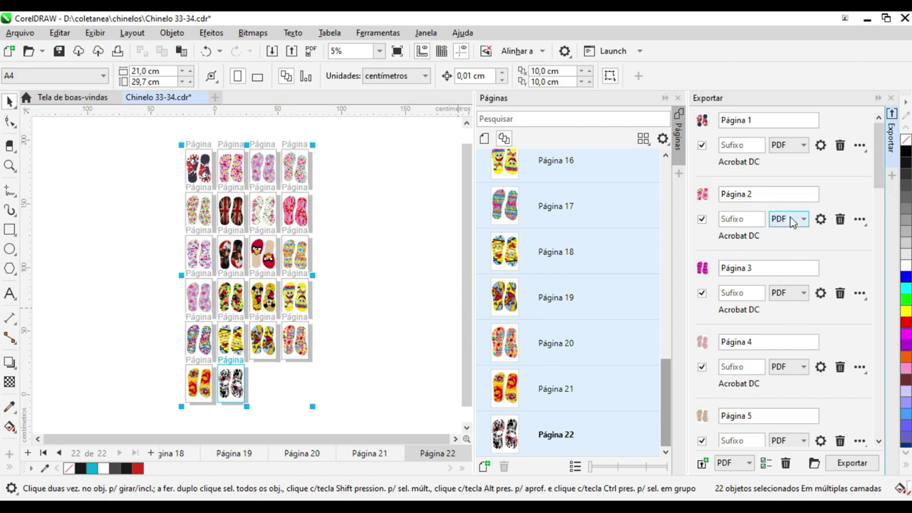
{"action": "scroll", "coordinate": [791, 364], "scroll_direction": "down", "scroll_amount": 1}
{"action": "scroll", "coordinate": [791, 367], "scroll_direction": "up", "scroll_amount": 1}
{"action": "triple_click", "coordinate": [751, 122]}
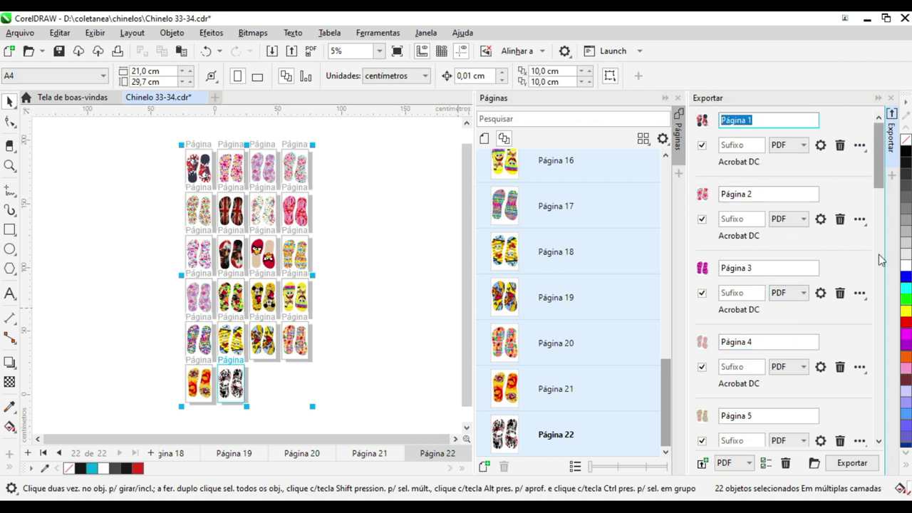
{"action": "scroll", "coordinate": [882, 260], "scroll_direction": "down", "scroll_amount": 15}
Step: Create a folder named chinelopdf inside exportacao as the export destination and export all listed pages as PDF files
{"action": "left_click", "coordinate": [815, 463]}
{"action": "left_click", "coordinate": [307, 77]}
{"action": "left_click", "coordinate": [153, 101]}
{"action": "type", "text": "chinelopdf"}
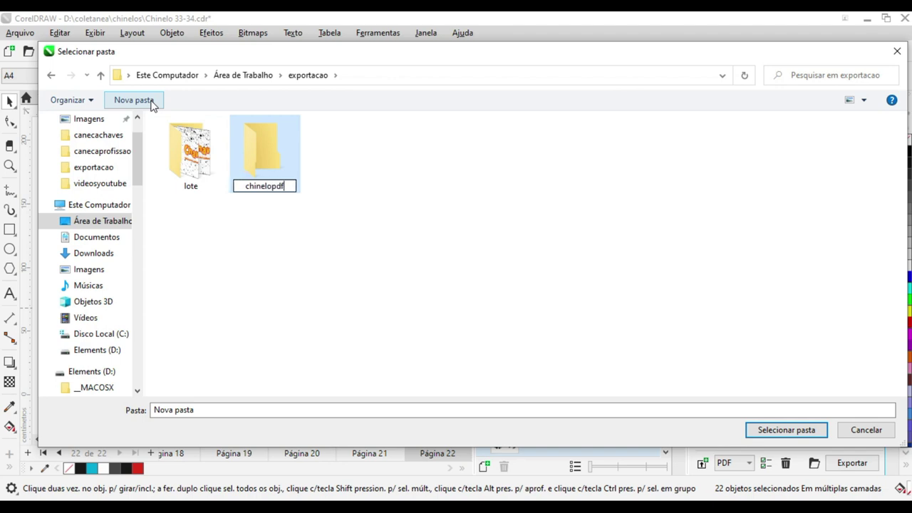
{"action": "key", "text": "Return"}
{"action": "double_click", "coordinate": [278, 140]}
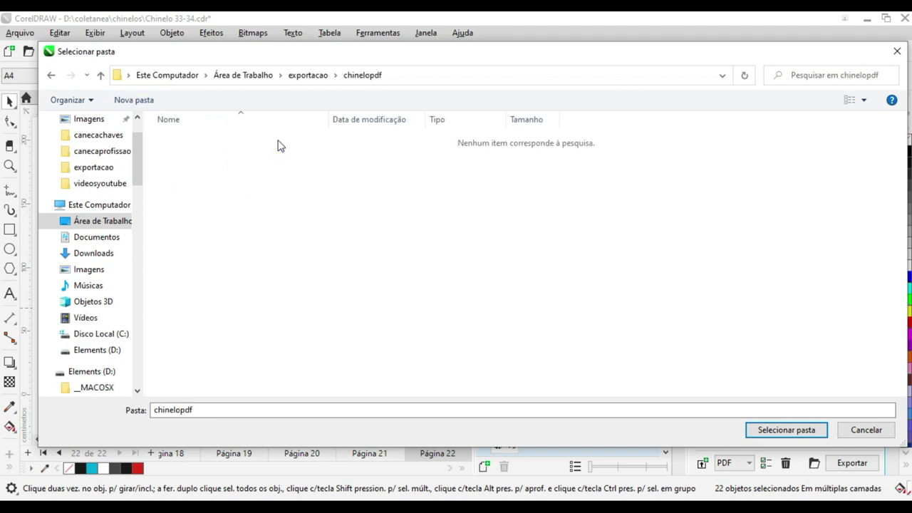
{"action": "left_click", "coordinate": [761, 430]}
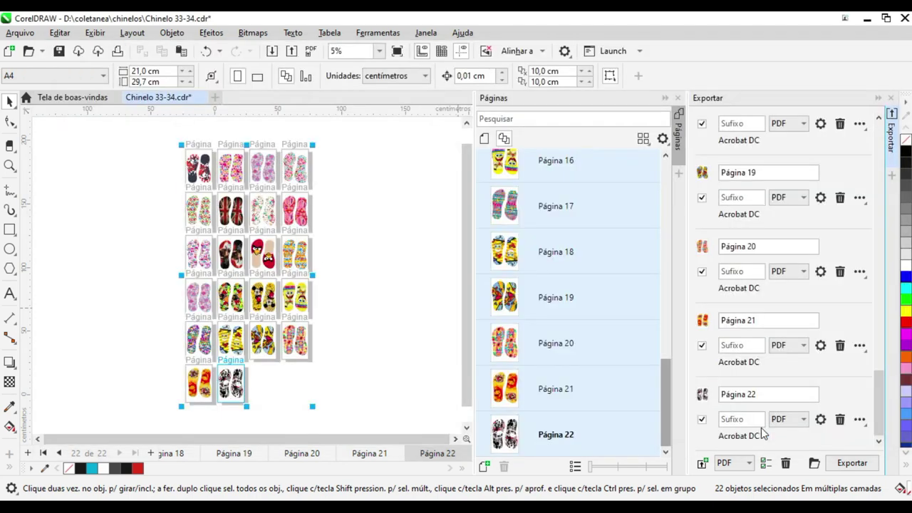
{"action": "left_click", "coordinate": [852, 463]}
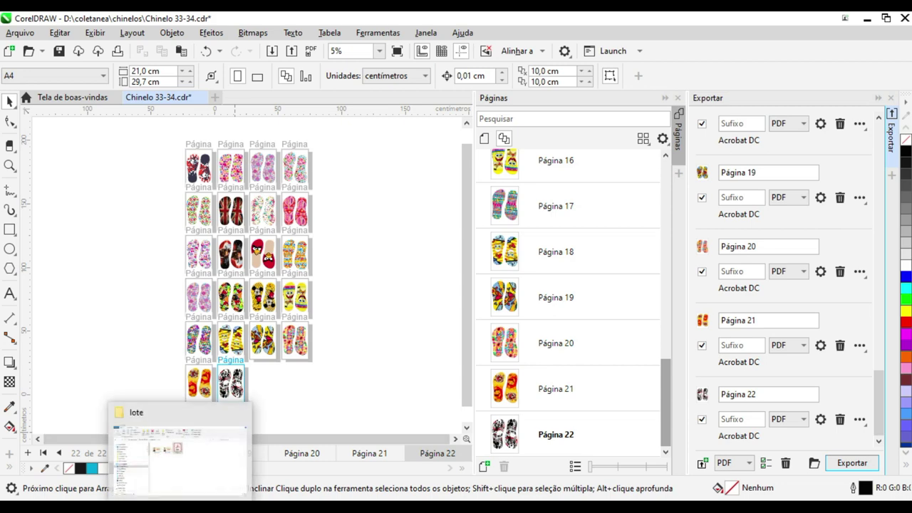
Step: Switch to File Explorer, open the chinelopdf folder inside exportacao and display its files as icons
{"action": "left_click", "coordinate": [111, 469]}
{"action": "left_click", "coordinate": [292, 151]}
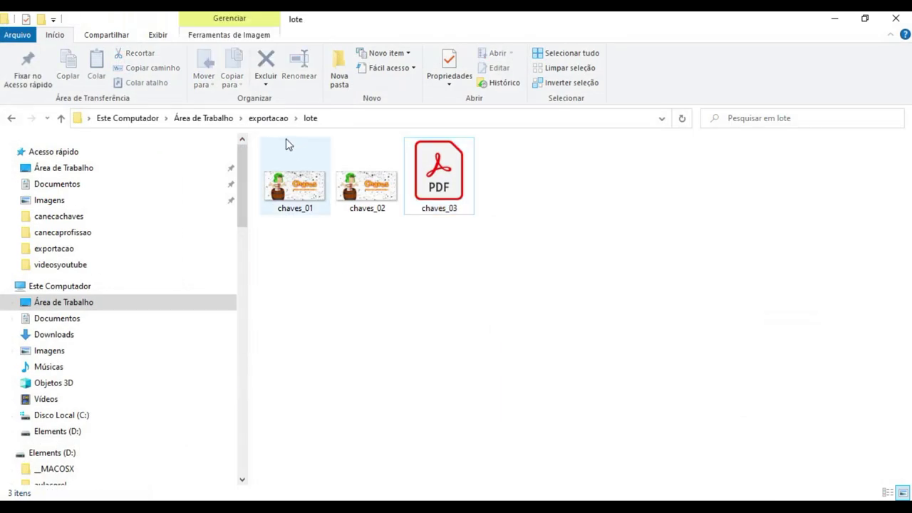
{"action": "left_click", "coordinate": [268, 118]}
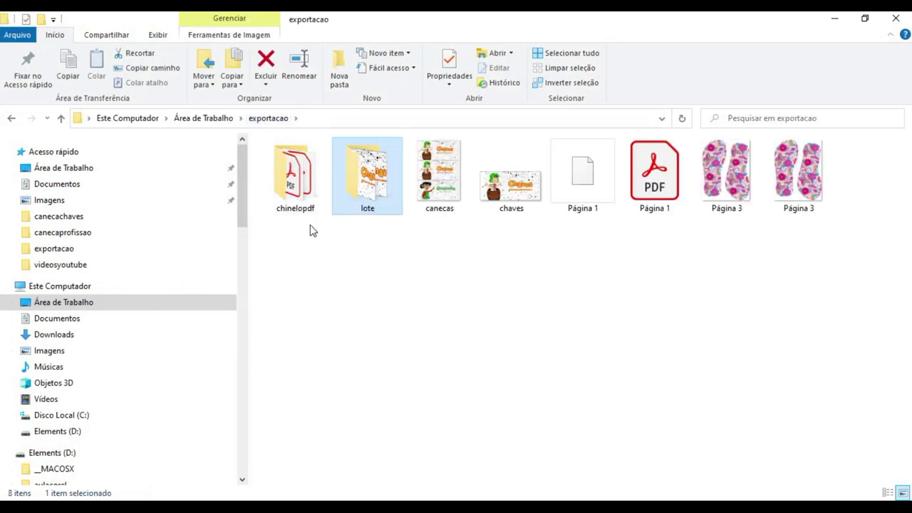
{"action": "double_click", "coordinate": [298, 178]}
{"action": "right_click", "coordinate": [716, 187]}
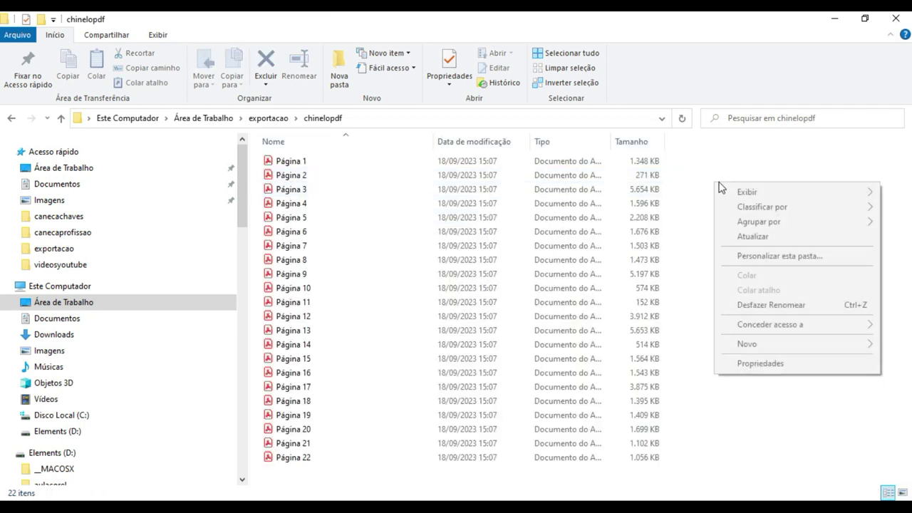
{"action": "mouse_move", "coordinate": [745, 193]}
{"action": "left_click", "coordinate": [658, 208]}
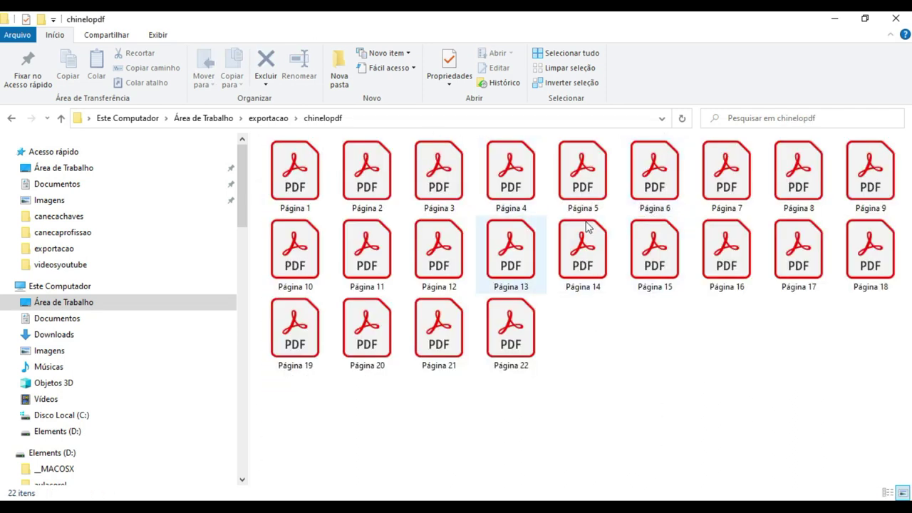
Step: Open the exported Página 3 PDF to inspect it and close it again
{"action": "left_click", "coordinate": [451, 167]}
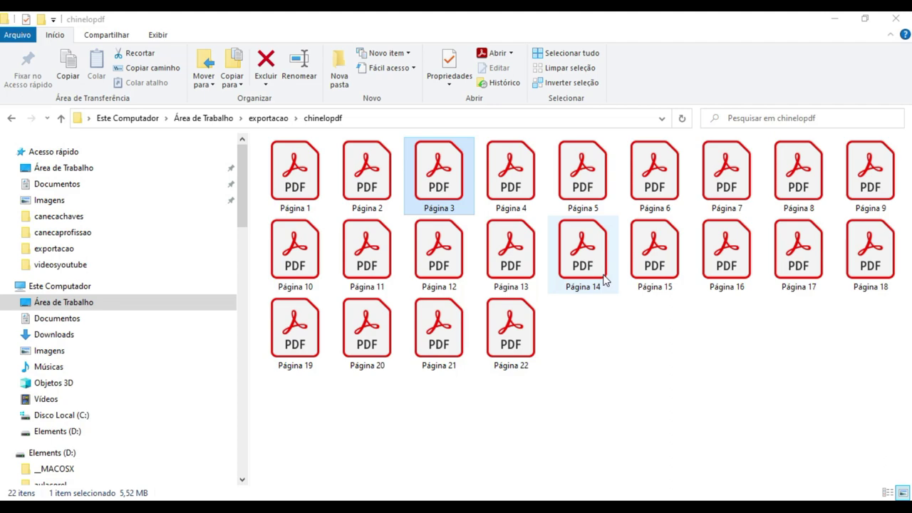
{"action": "key", "text": "Return"}
{"action": "left_click", "coordinate": [893, 18]}
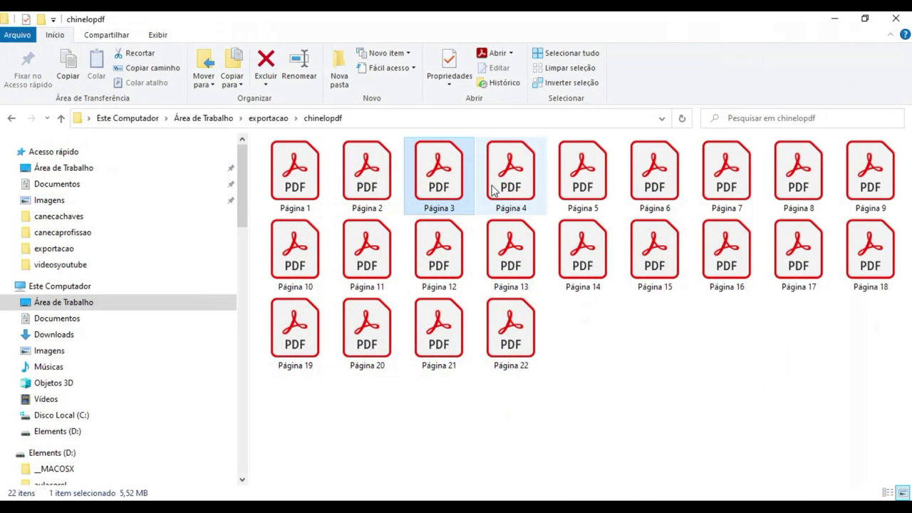
Step: Open the exported Página 4 PDF to inspect its slipper design and close it again
{"action": "left_click", "coordinate": [531, 191]}
{"action": "key", "text": "Return"}
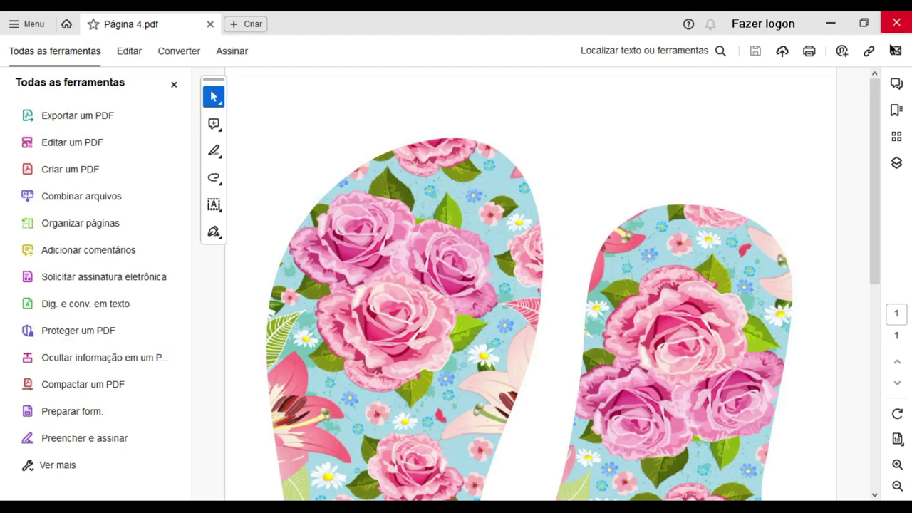
{"action": "left_click_drag", "start_coordinate": [876, 127], "coordinate": [862, 85]}
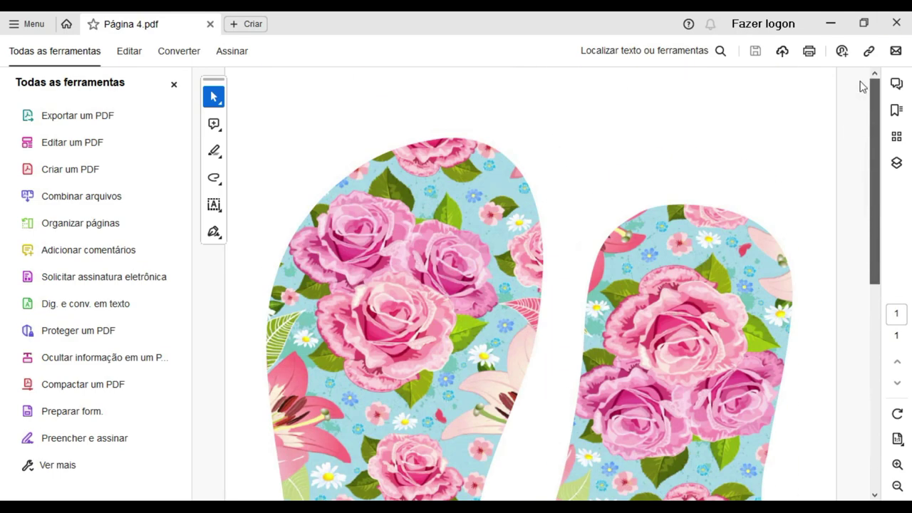
{"action": "left_click", "coordinate": [897, 23]}
Step: Open the exported Página 6 PDF to check its page and close the viewer
{"action": "left_click", "coordinate": [668, 183]}
{"action": "key", "text": "Return"}
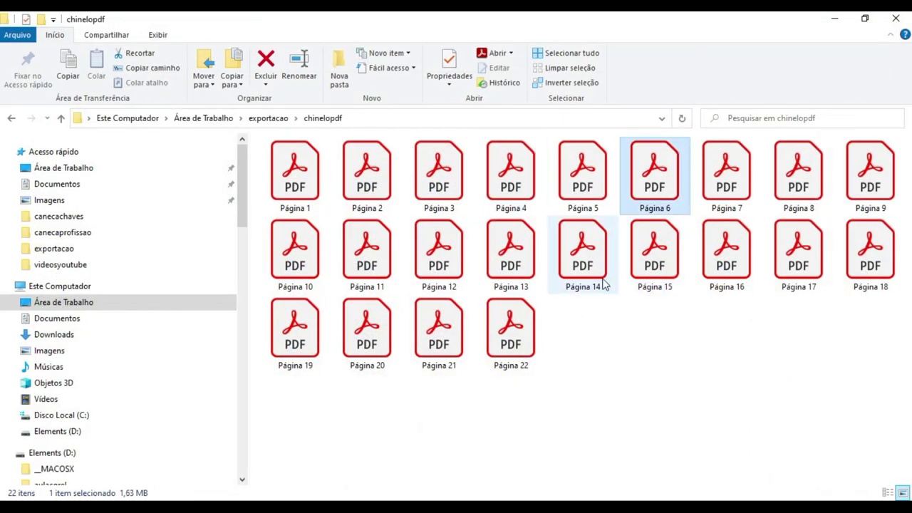
{"action": "left_click_drag", "start_coordinate": [875, 108], "coordinate": [872, 85]}
{"action": "left_click", "coordinate": [897, 22]}
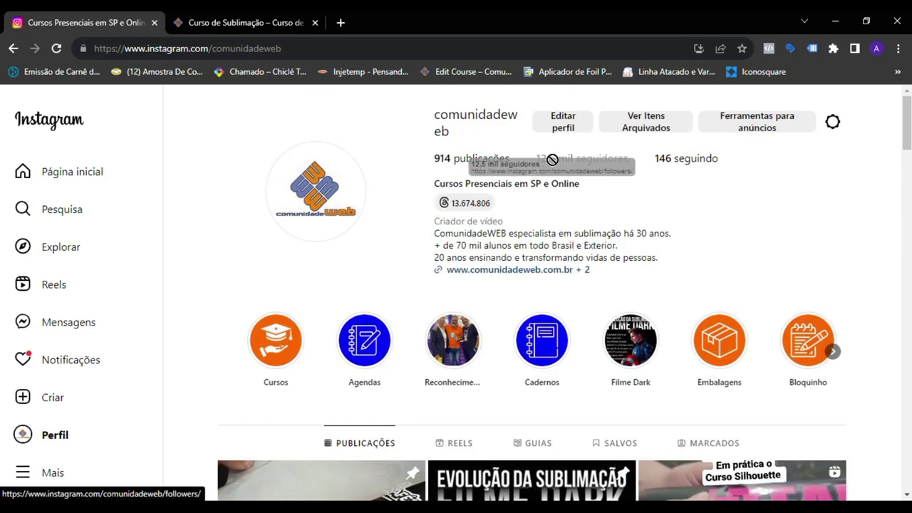
Step: Look through the comunidadeweb Instagram profile's highlights and posts, and switch back to the Chinelo 33-34.cdr document in CorelDRAW
{"action": "scroll", "coordinate": [556, 218], "scroll_direction": "down", "scroll_amount": 2}
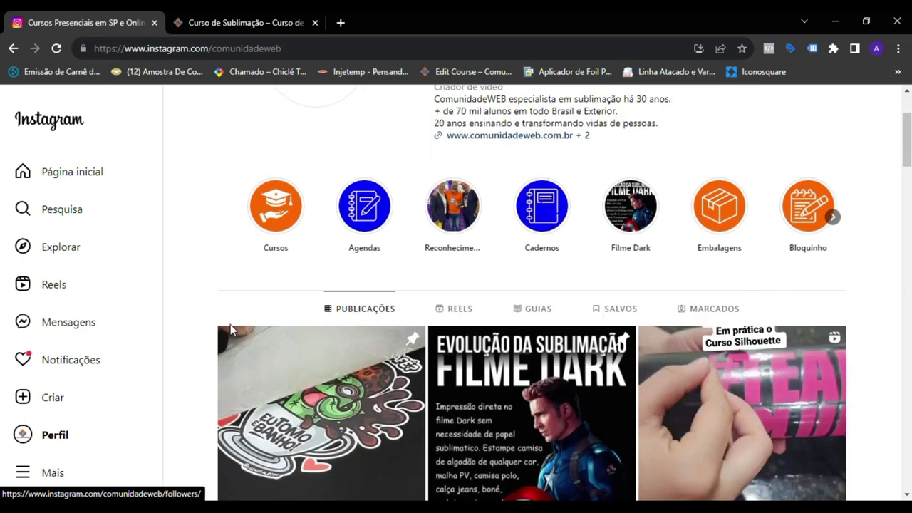
{"action": "scroll", "coordinate": [198, 346], "scroll_direction": "up", "scroll_amount": 2}
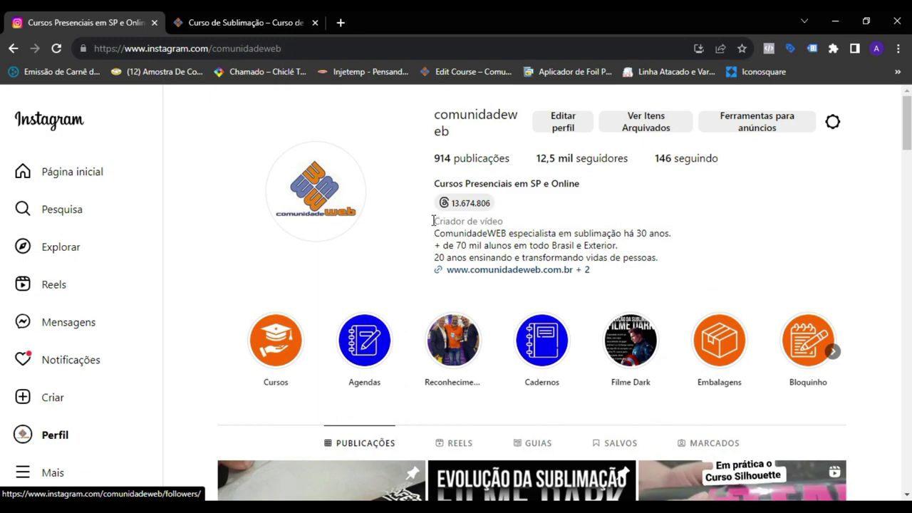
{"action": "scroll", "coordinate": [433, 221], "scroll_direction": "down", "scroll_amount": 4}
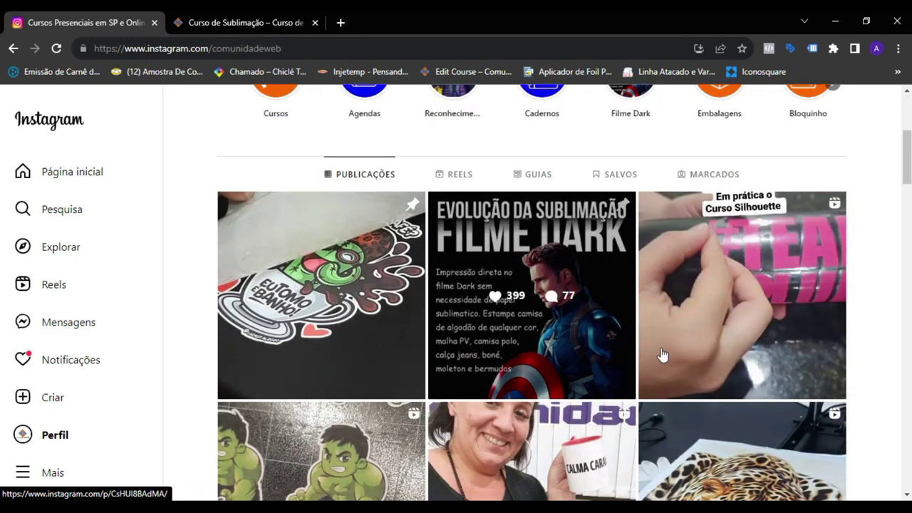
{"action": "scroll", "coordinate": [609, 342], "scroll_direction": "down", "scroll_amount": 3}
{"action": "scroll", "coordinate": [748, 185], "scroll_direction": "up", "scroll_amount": 1}
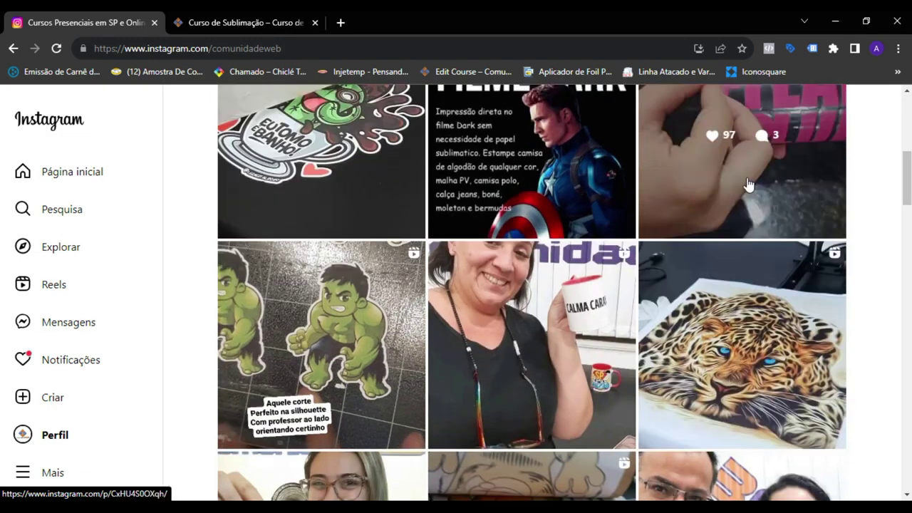
{"action": "scroll", "coordinate": [748, 185], "scroll_direction": "up", "scroll_amount": 1}
{"action": "scroll", "coordinate": [364, 221], "scroll_direction": "down", "scroll_amount": 1}
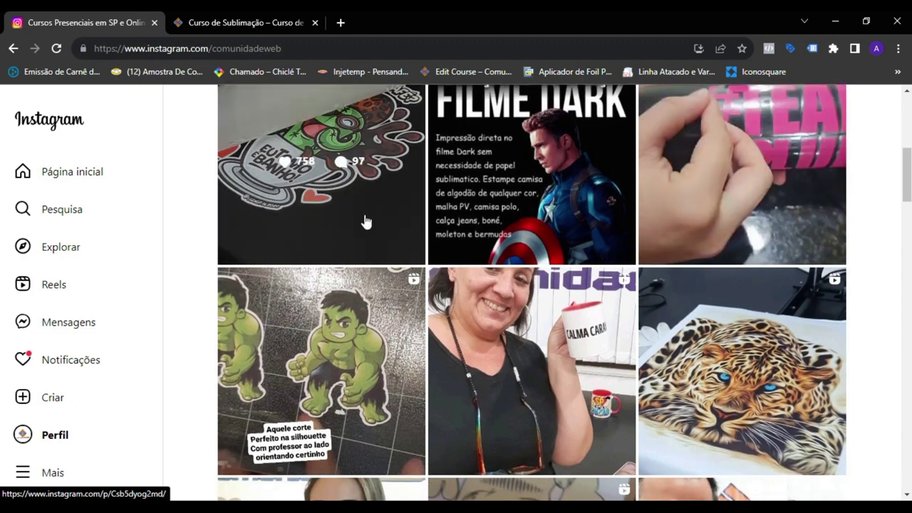
{"action": "scroll", "coordinate": [464, 250], "scroll_direction": "down", "scroll_amount": 2}
{"action": "scroll", "coordinate": [505, 278], "scroll_direction": "up", "scroll_amount": 4}
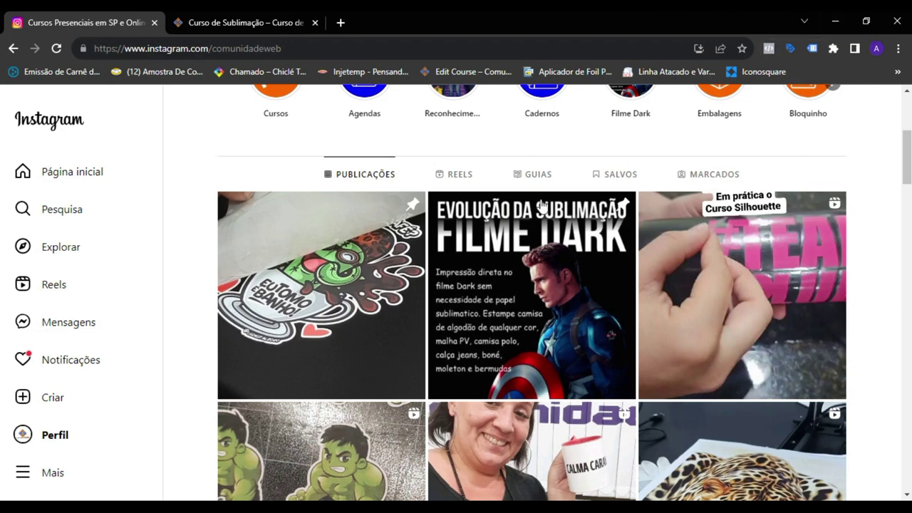
{"action": "left_click", "coordinate": [387, 498]}
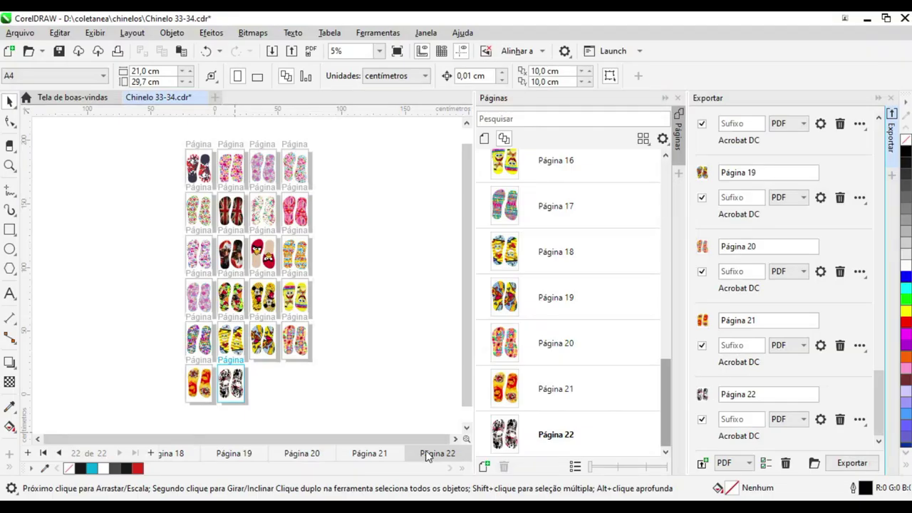